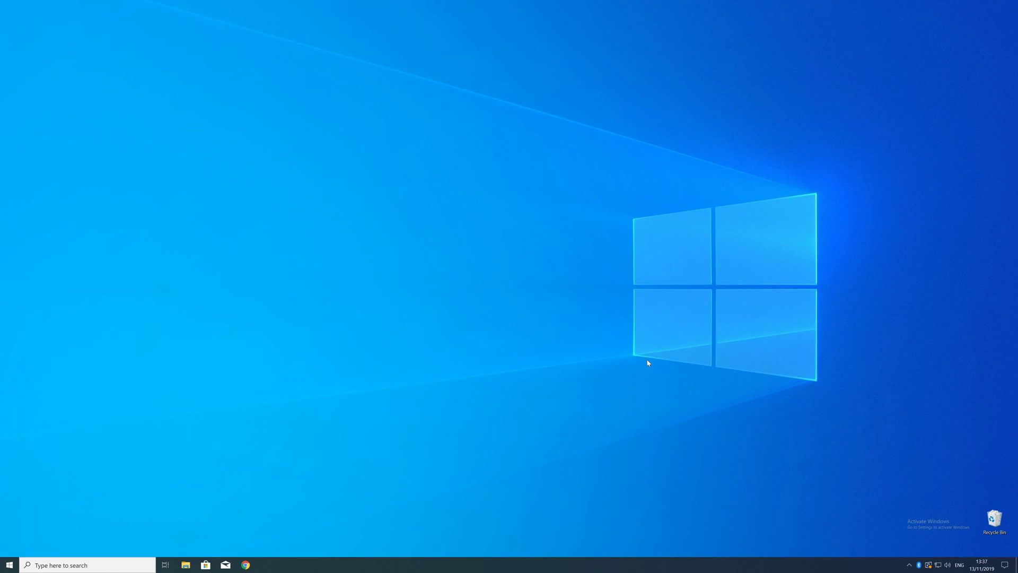
- Check the PC's system specifications in System information, then close the window
right_click(9, 566)
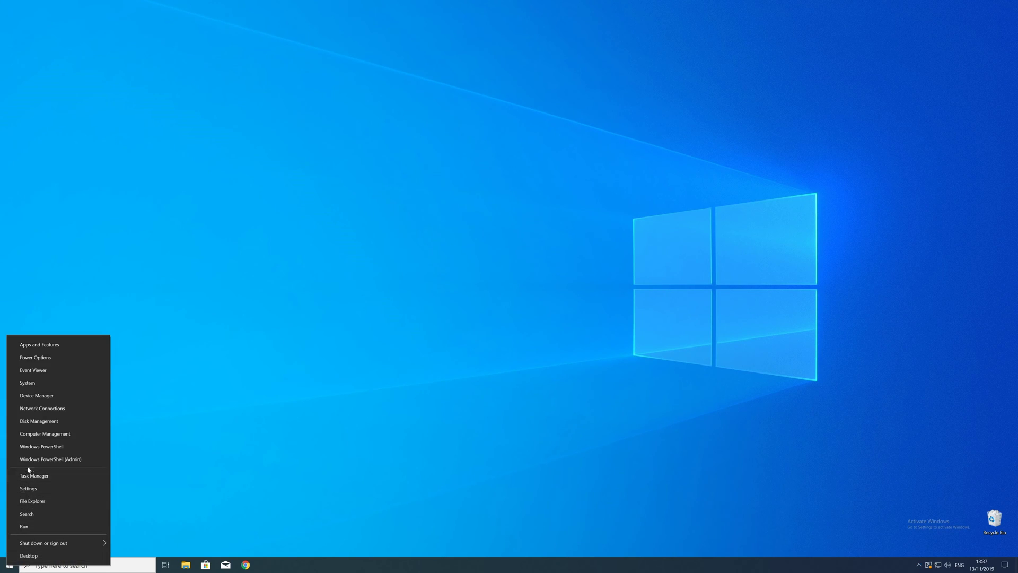
click(39, 385)
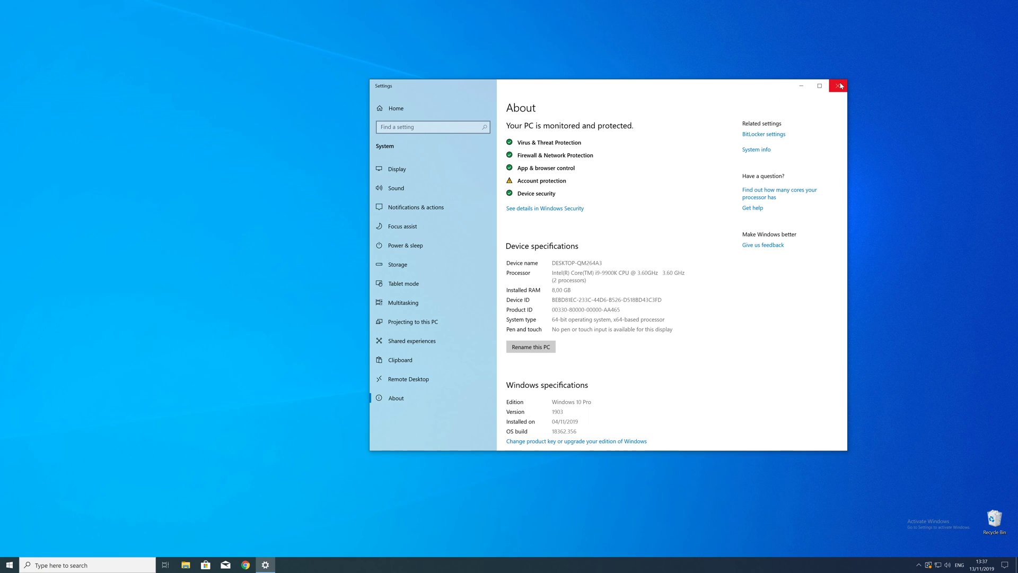
click(841, 84)
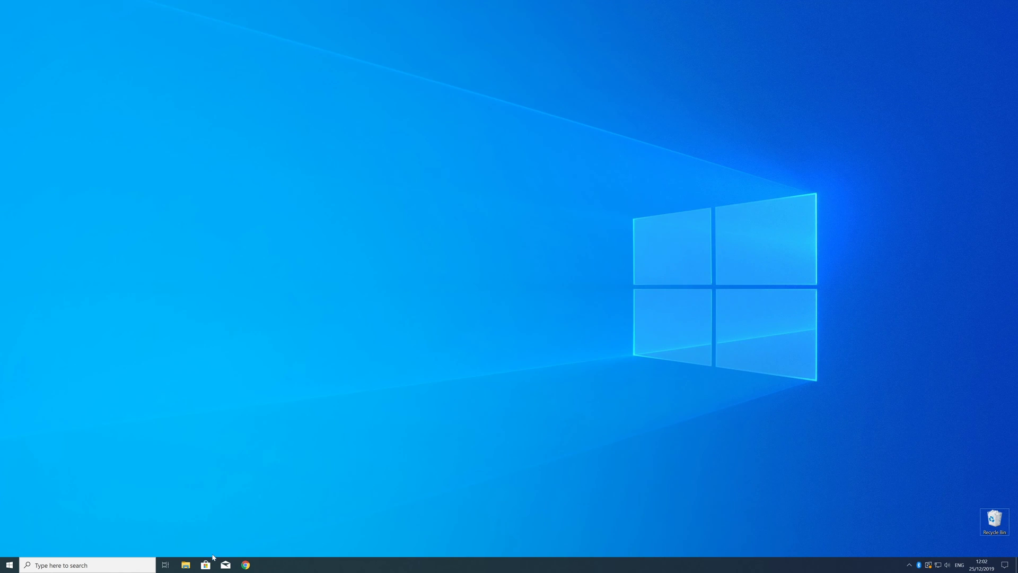
- Download vc_redist.x64.exe from the STS Tutorial page and open the installer
click(245, 566)
text(https://www.sts-tutorial.com/download/credistributable2019)
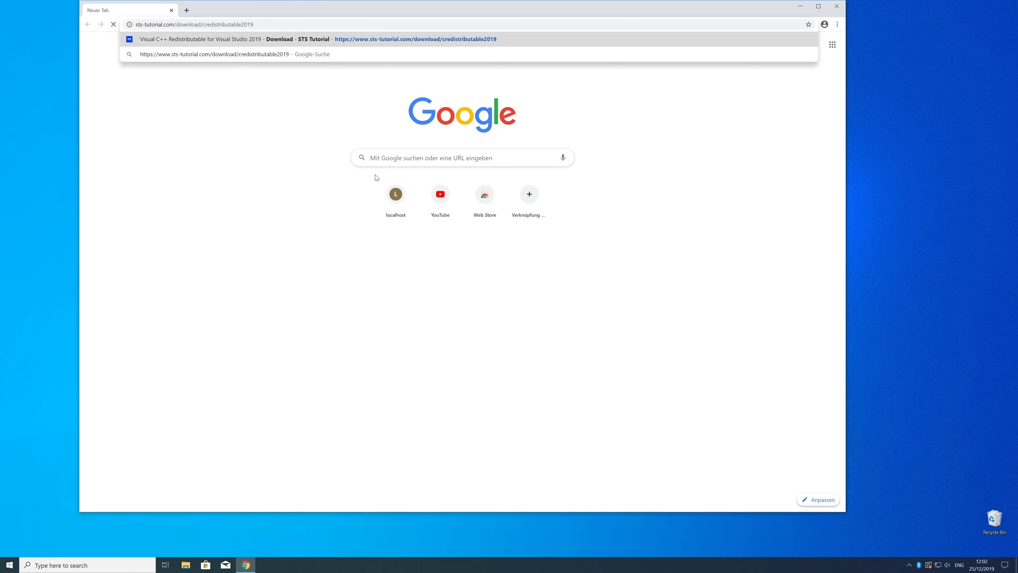
key(Return)
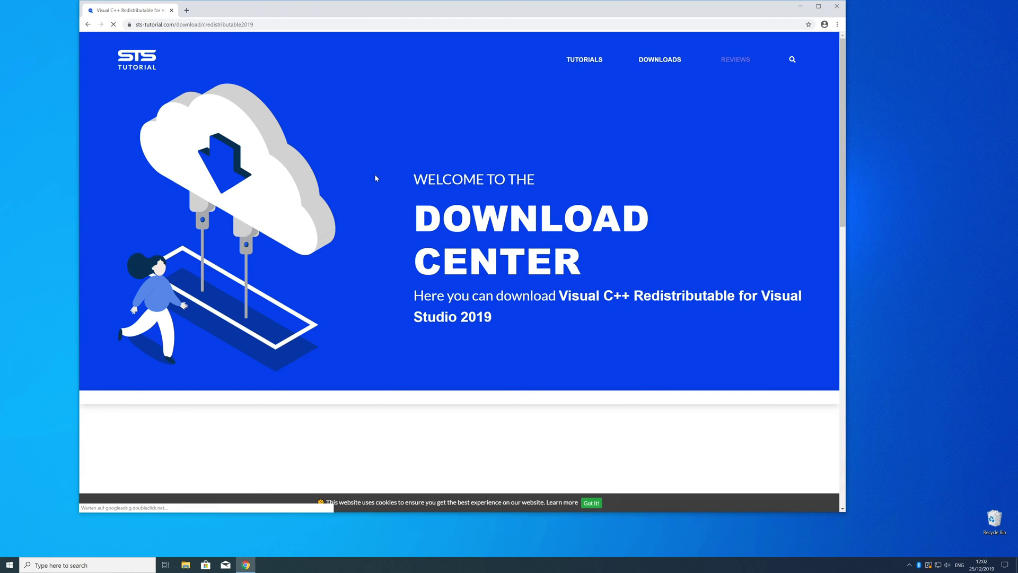
scroll(375, 178, down, 5)
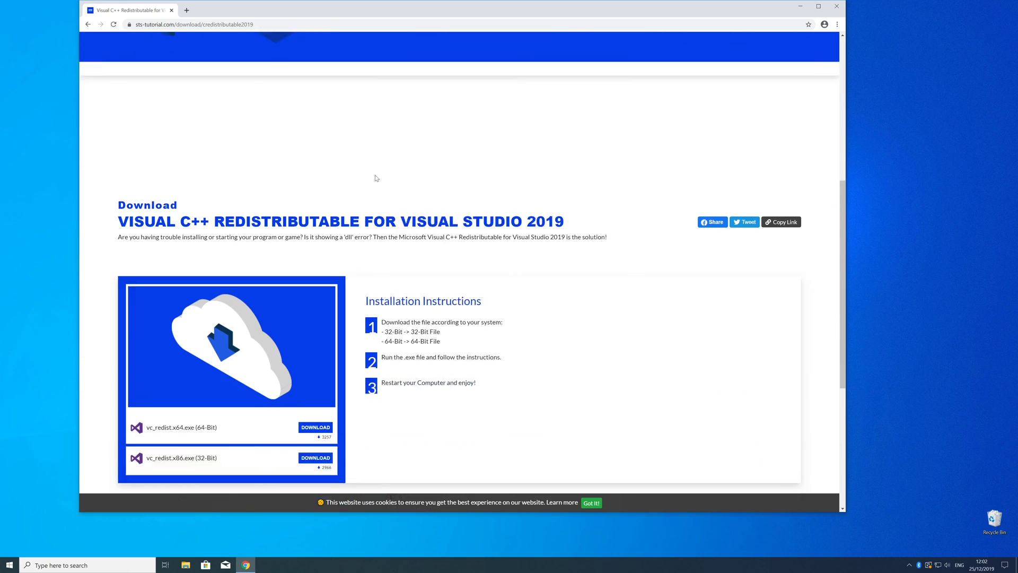
scroll(376, 178, down, 1)
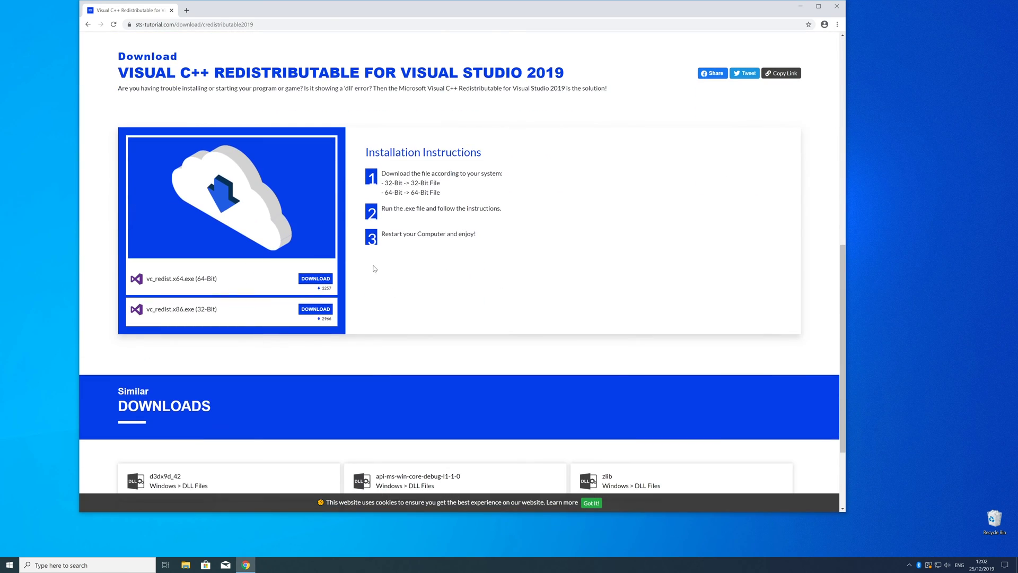
click(319, 280)
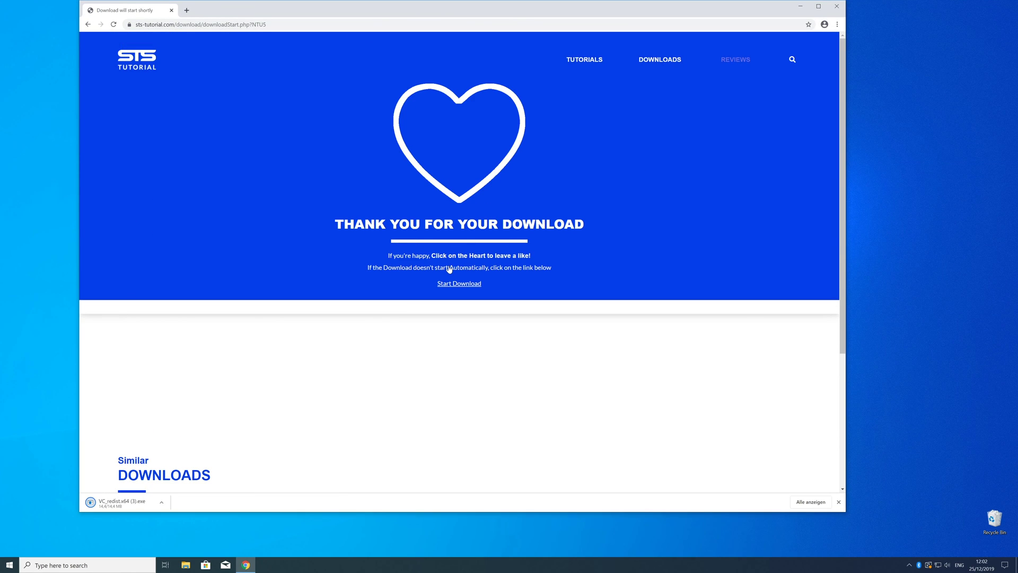
click(120, 503)
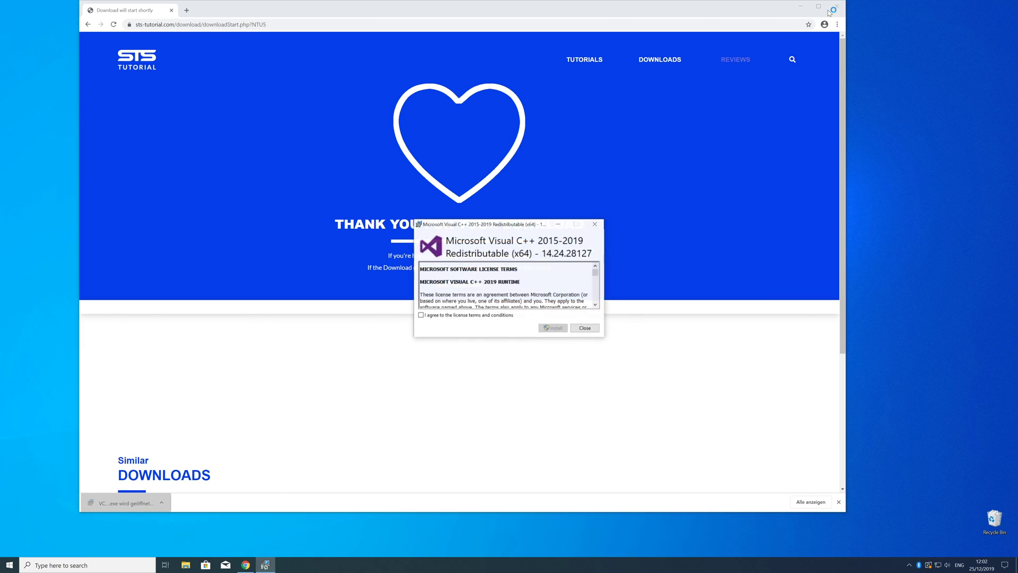
- Accept the license, install the x64 redistributable with admin approval, and close setup
click(800, 7)
click(554, 327)
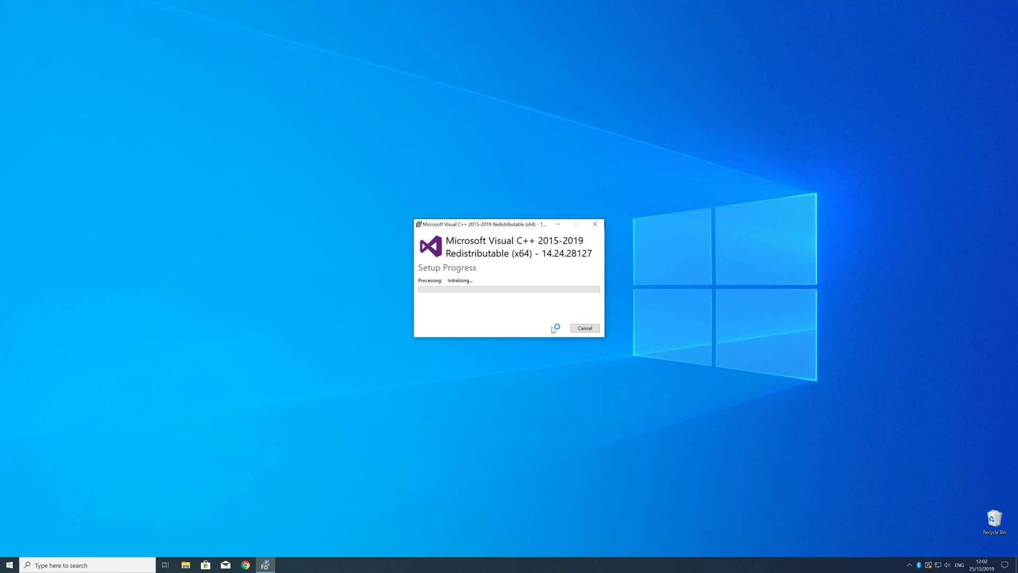
click(501, 340)
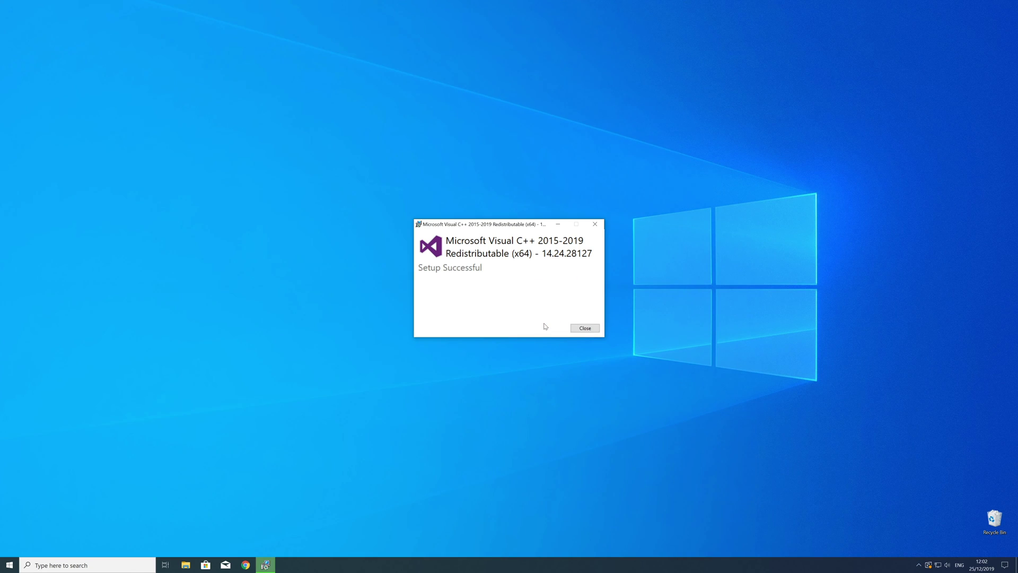
click(586, 328)
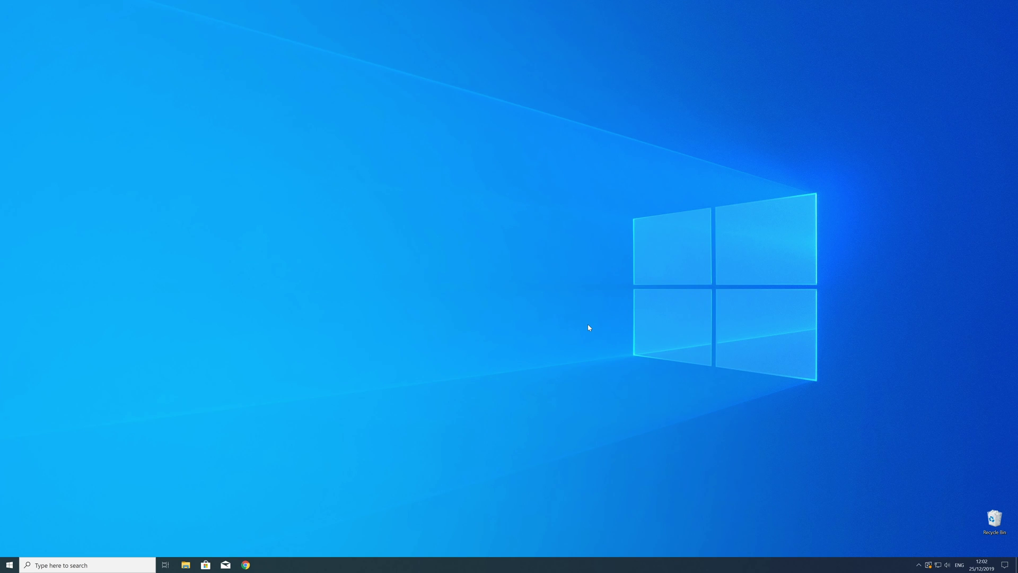